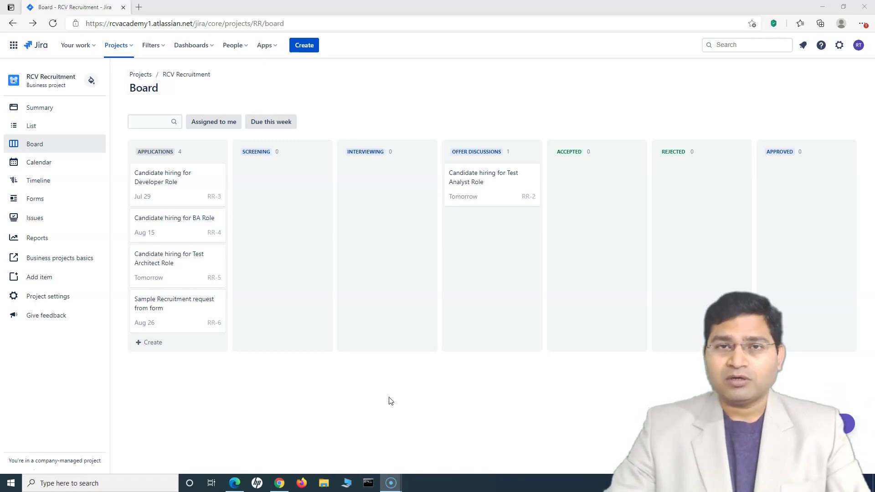
Log out of the current account and sign in with a different account.
left_click(395, 396)
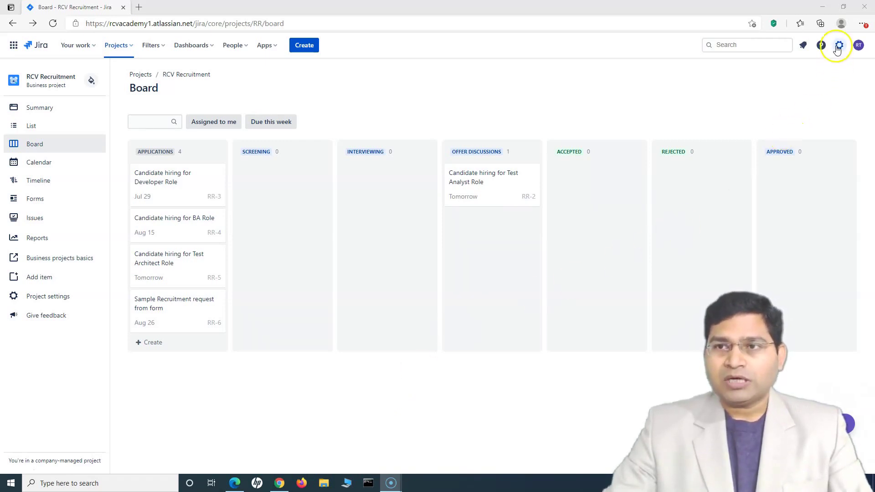
left_click(859, 45)
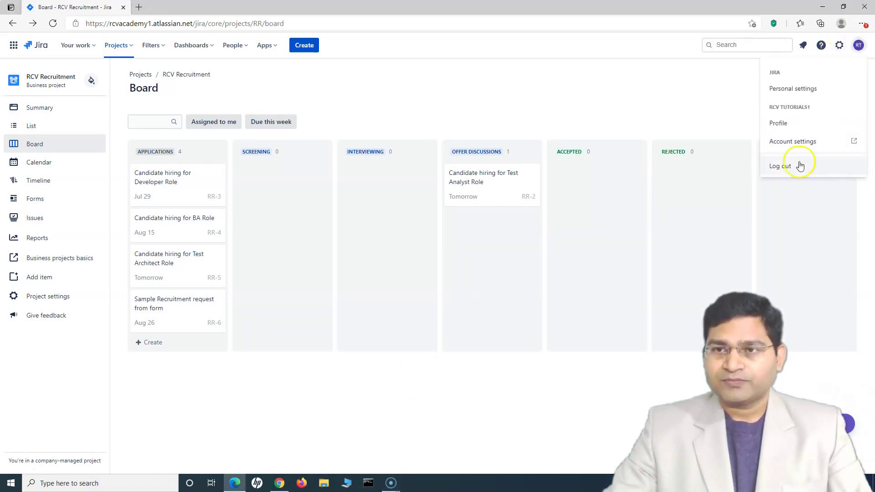
left_click(799, 166)
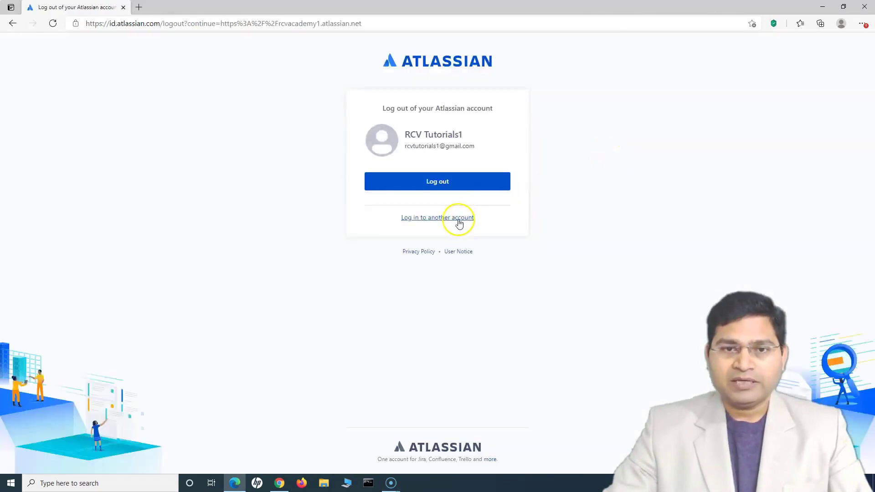
left_click(459, 219)
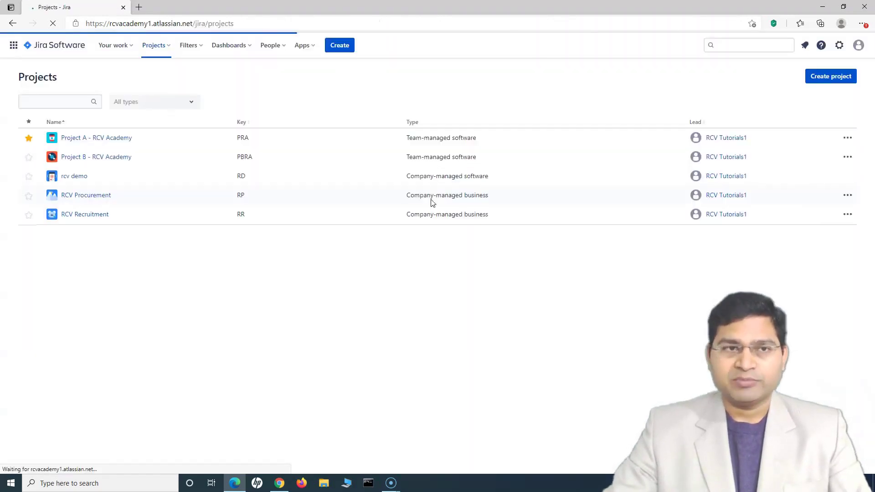
Check the Settings gear menu, then open the RCV Recruitment project board.
left_click(841, 48)
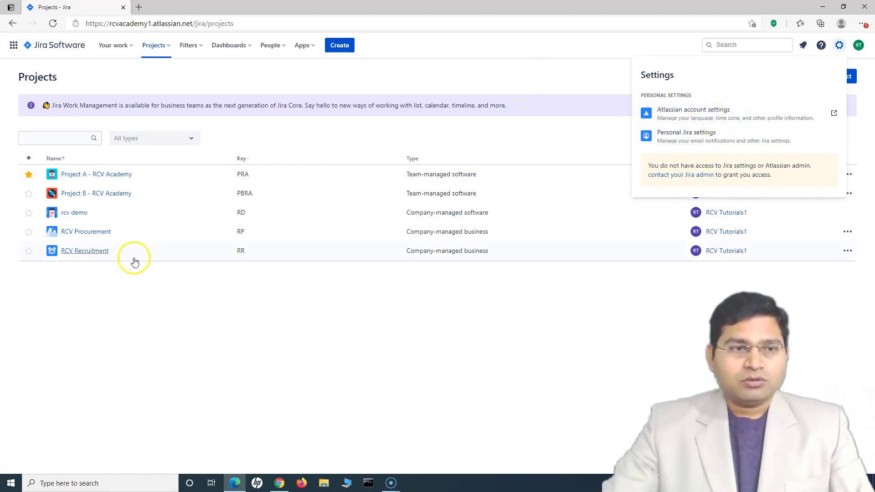
left_click(92, 255)
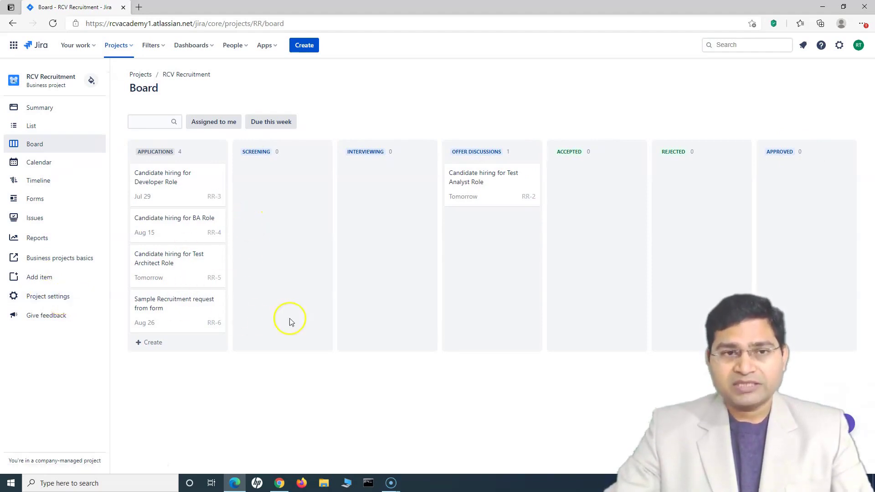
left_click(54, 303)
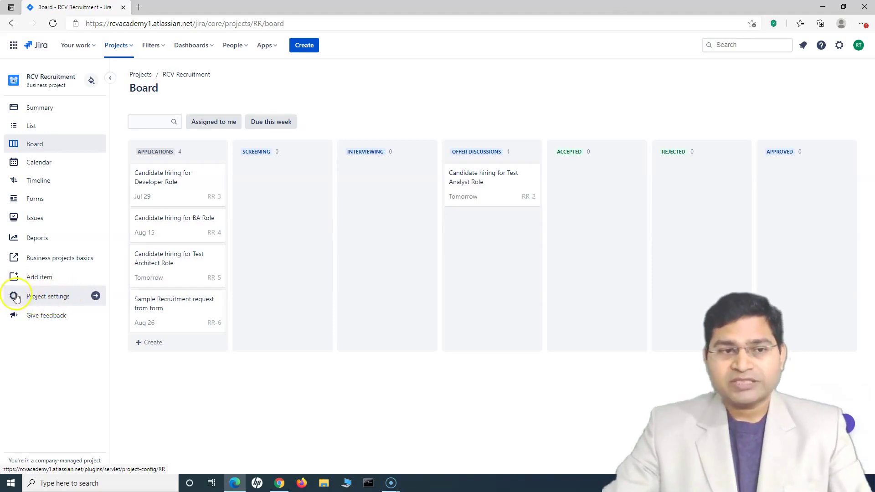
left_click(60, 305)
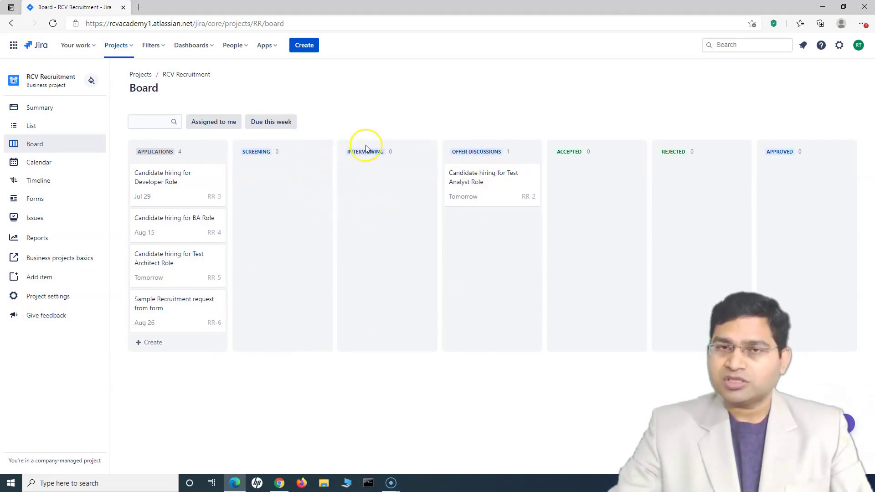
In the List view, add a new item 'Work item' (RR-7) under Applications.
left_click(39, 128)
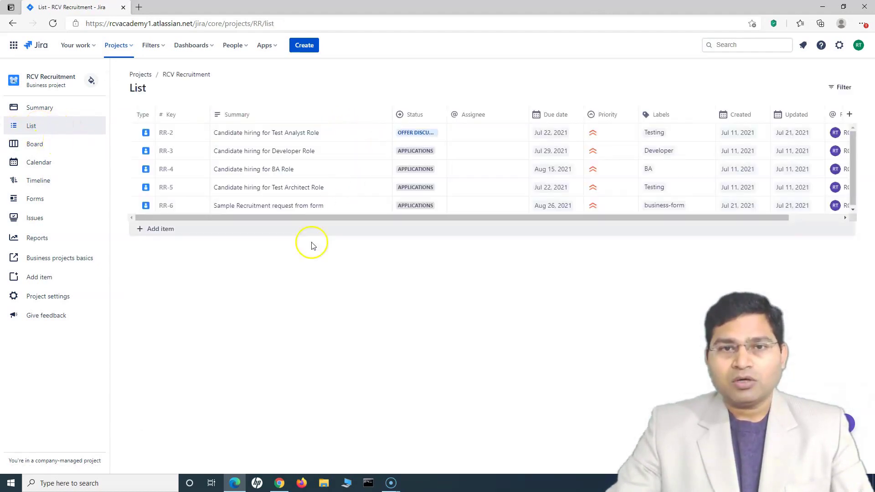
left_click_drag(306, 222, 162, 233)
left_click(155, 235)
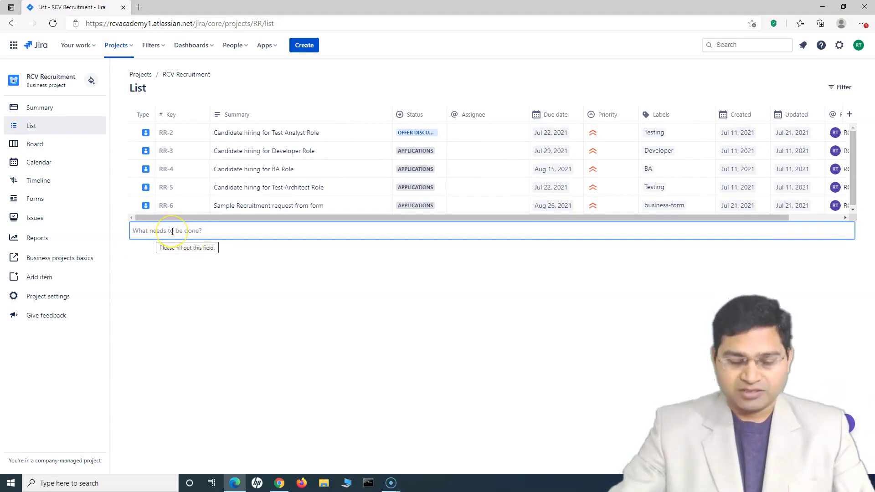
type("Work item")
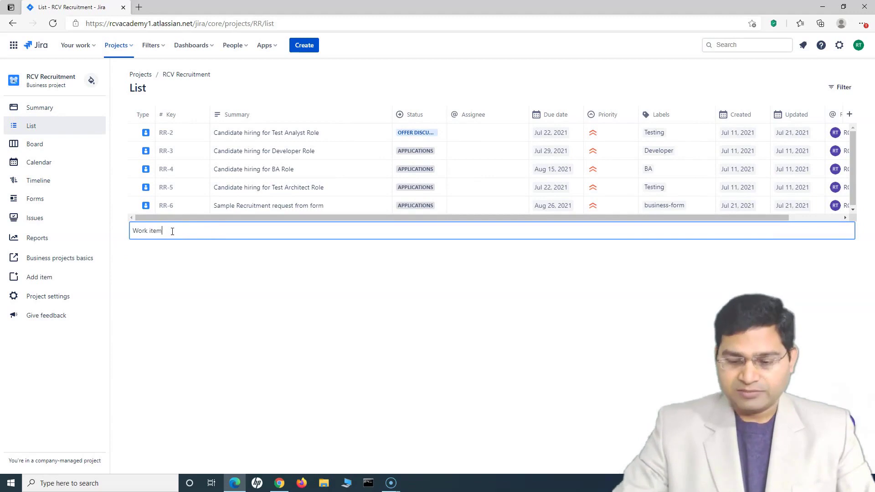
key("Return")
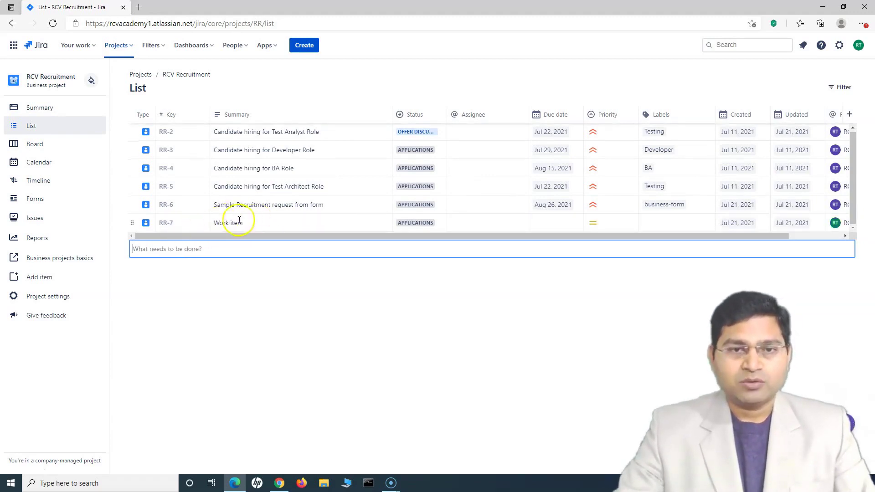
left_click_drag(588, 235, 674, 238)
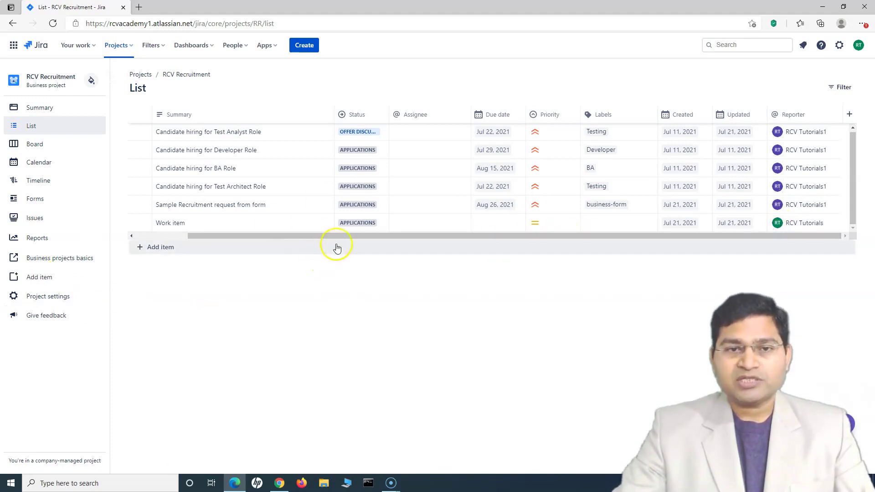
left_click_drag(347, 235, 240, 238)
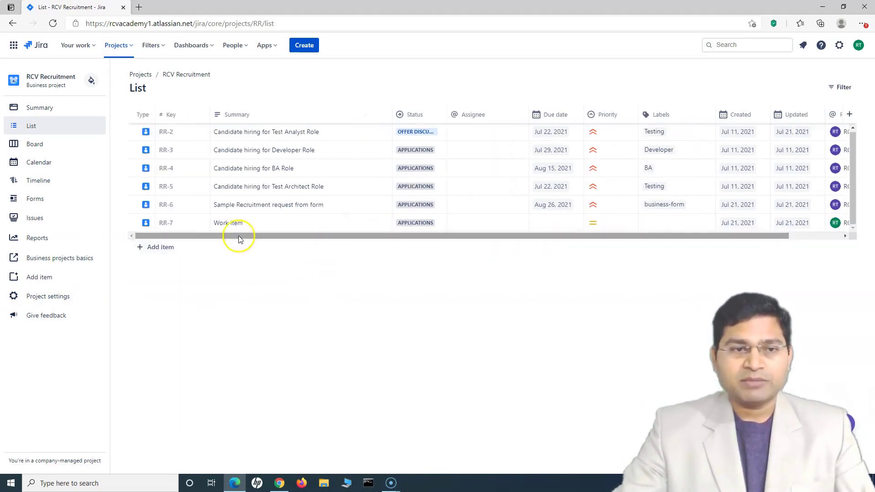
Try moving the RR-3 Developer Role card to Screening, then view the July 2021 calendar.
left_click(42, 149)
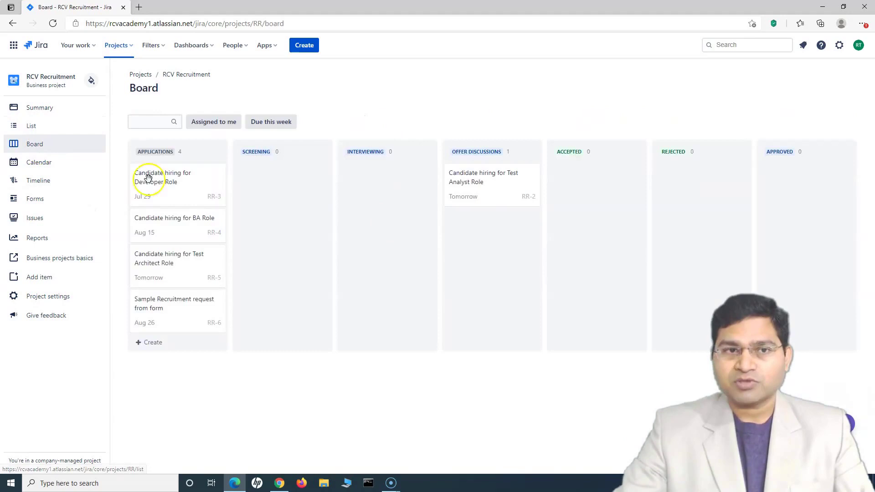
left_click(165, 184)
left_click_drag(165, 183, 200, 193)
left_click(39, 163)
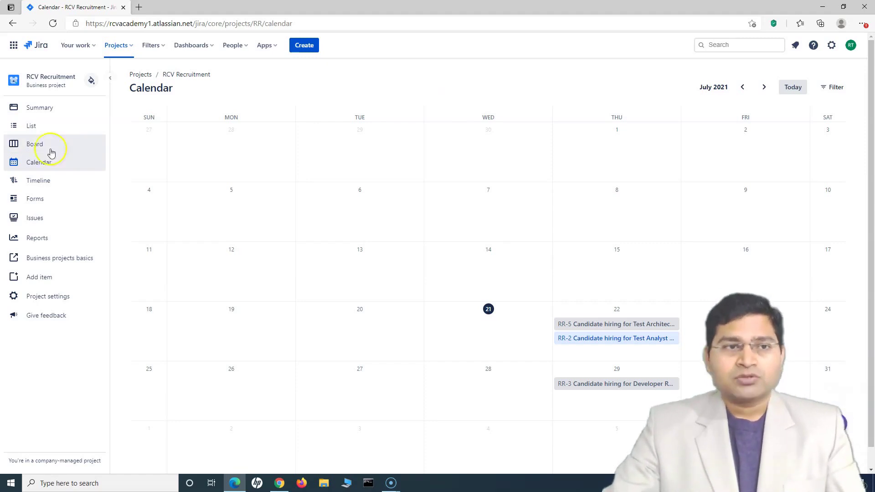
Check the List view, then return to the board with RR-7 among five Applications cards.
left_click(50, 127)
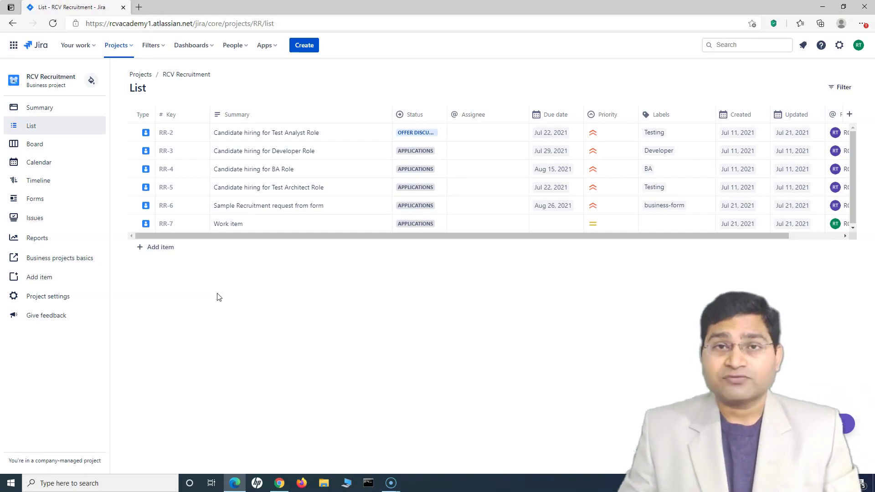
left_click(222, 296)
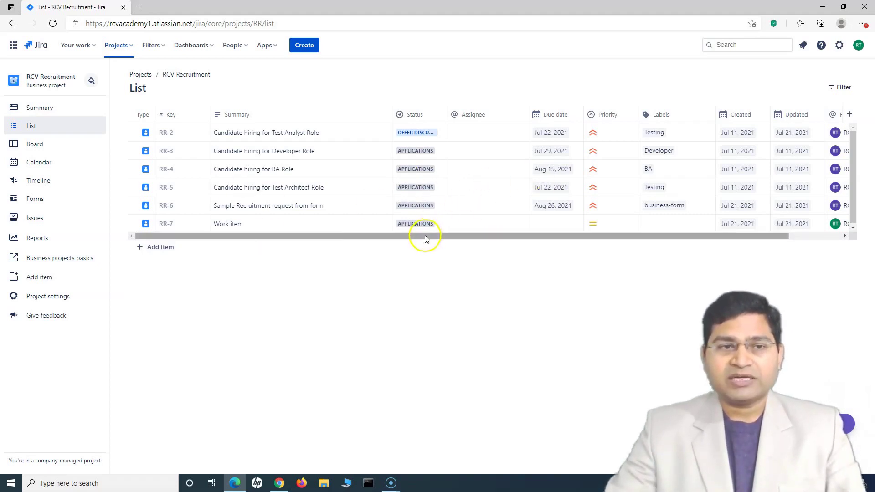
left_click(53, 153)
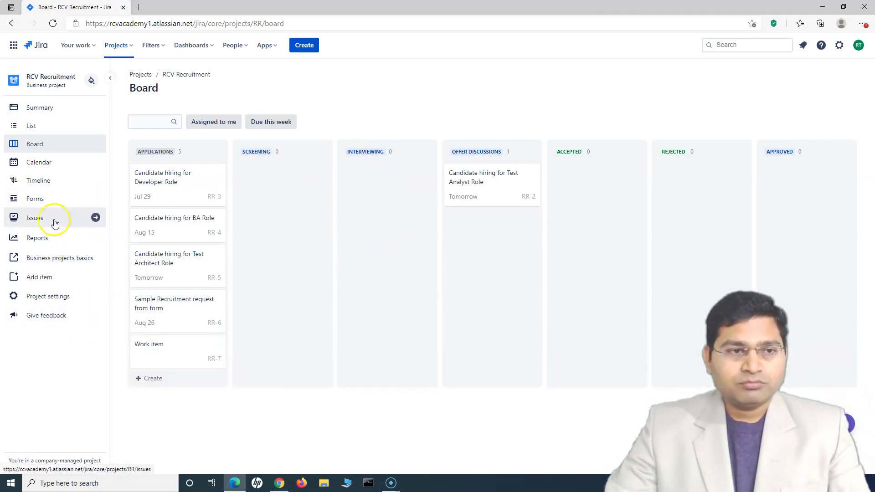
Try reordering the Job role form field, then view the Issues page with RR-7 details.
left_click(54, 200)
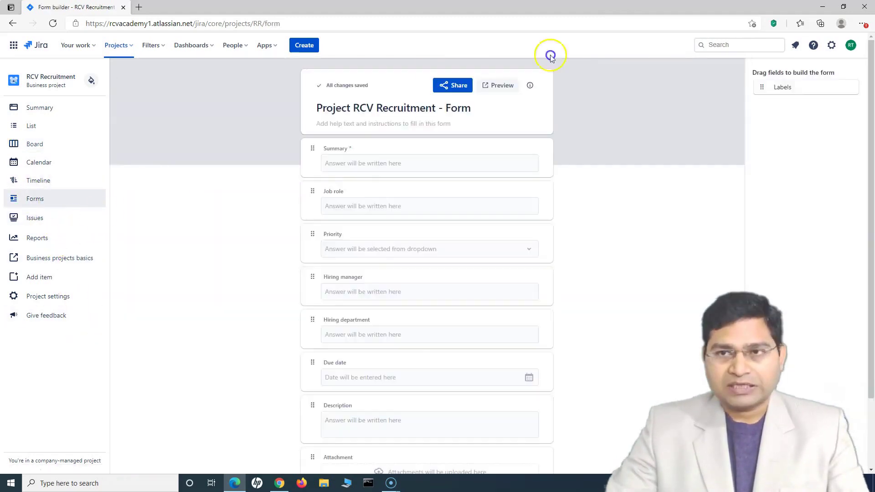
scroll(360, 335, "down", 2)
scroll(363, 336, "up", 2)
mouse_move(310, 197)
left_mouse_down()
mouse_move(327, 196)
mouse_move(308, 196)
left_mouse_up()
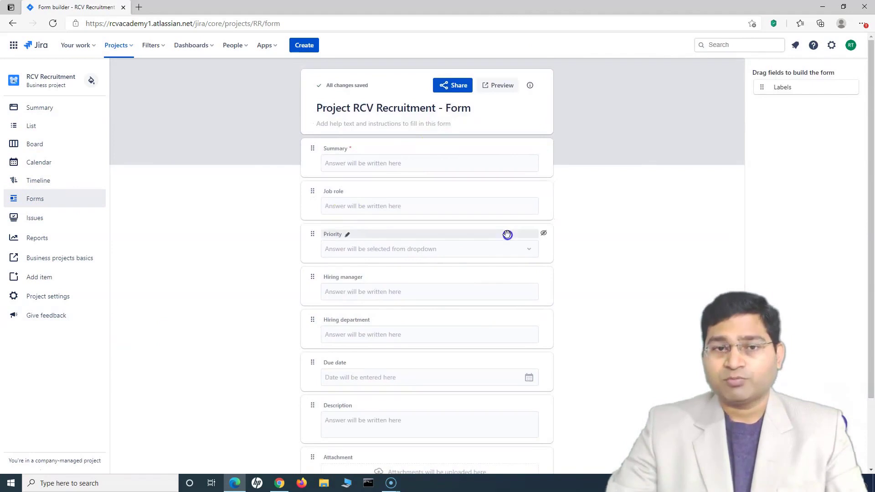
scroll(455, 344, "down", 2)
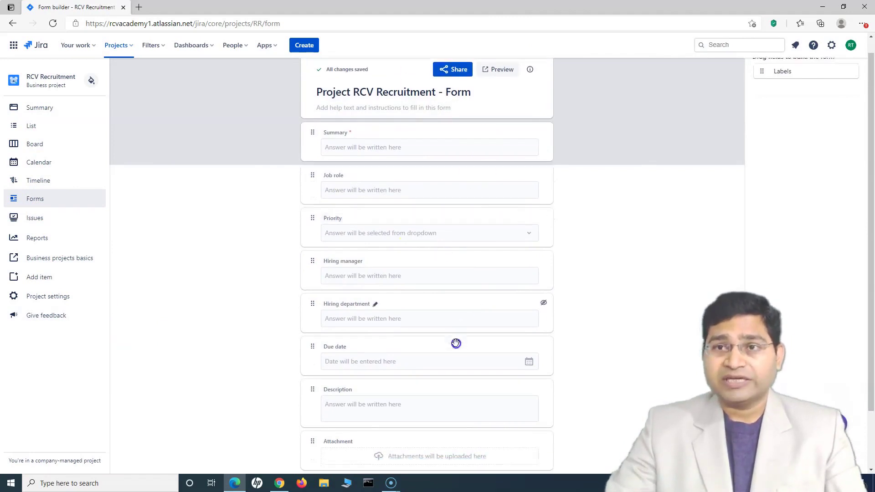
scroll(478, 368, "up", 2)
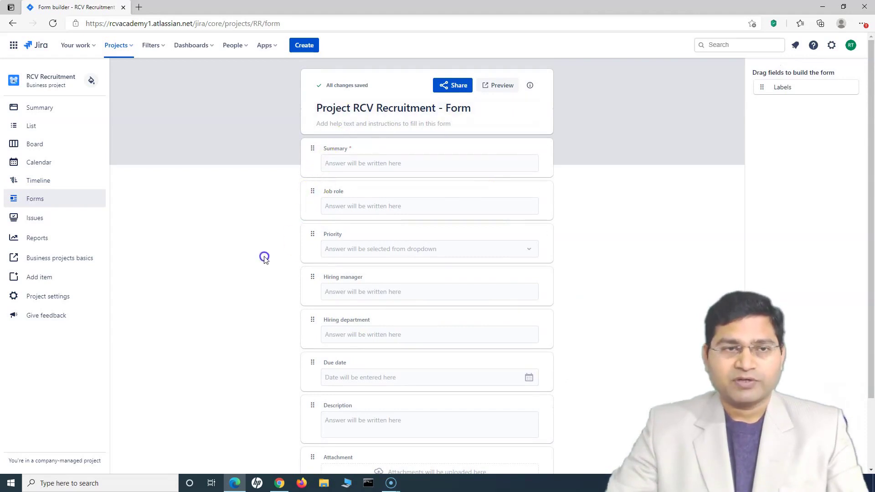
left_click(43, 220)
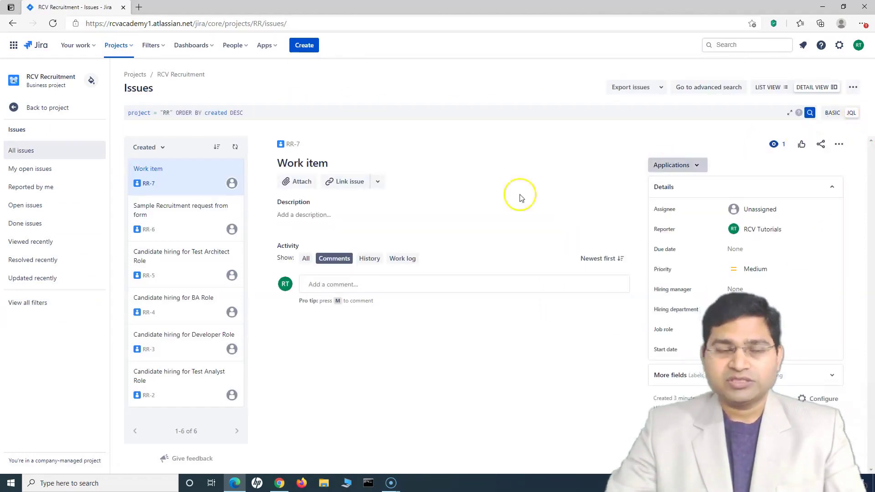
Return the Issues sidebar to the RCV Recruitment project navigation.
left_click(15, 108)
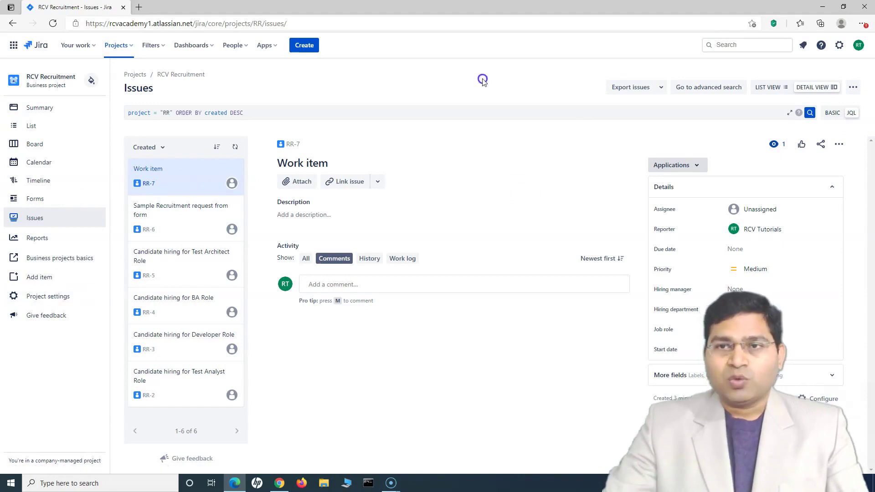
Show the Settings menu, which offers only personal settings for this account.
left_click(841, 46)
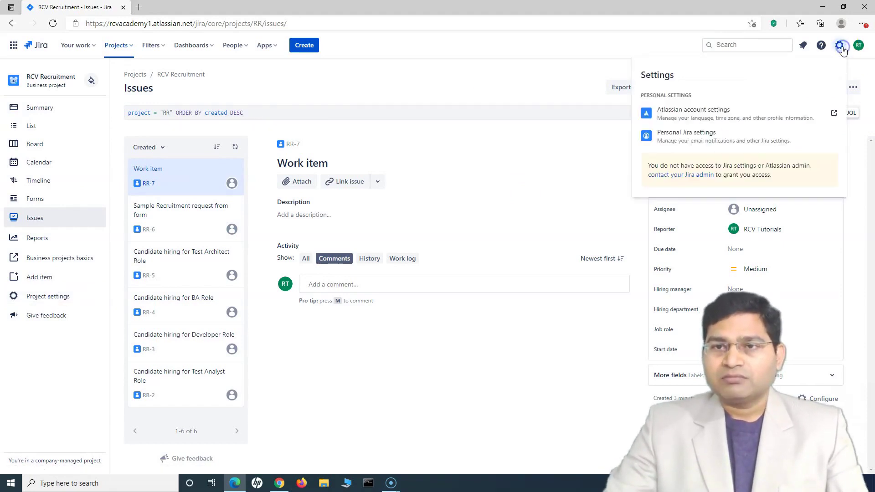
left_click(673, 141)
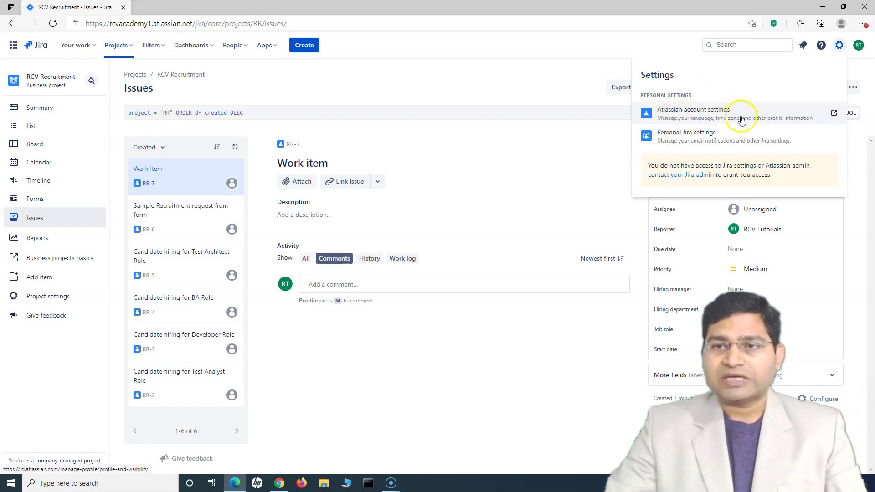
Review Personal Jira settings, where email updates are on for watching, reporter, assignee and mentions.
left_click(695, 140)
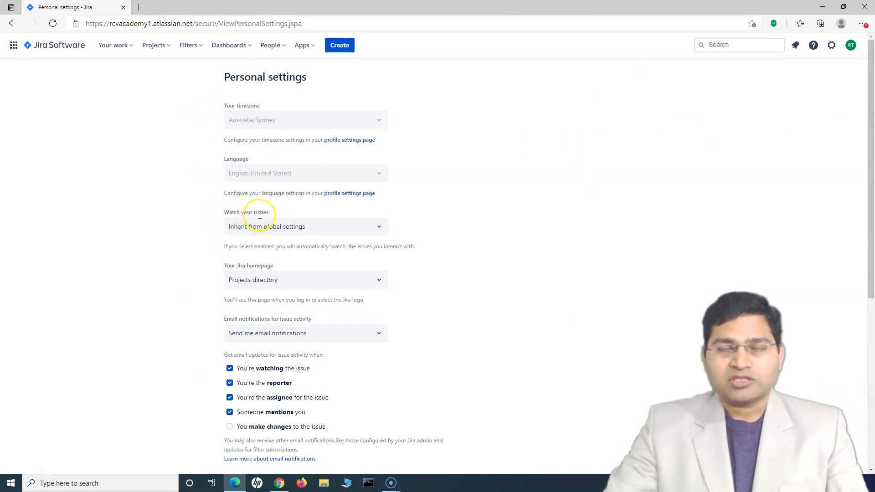
scroll(456, 319, "down", 3)
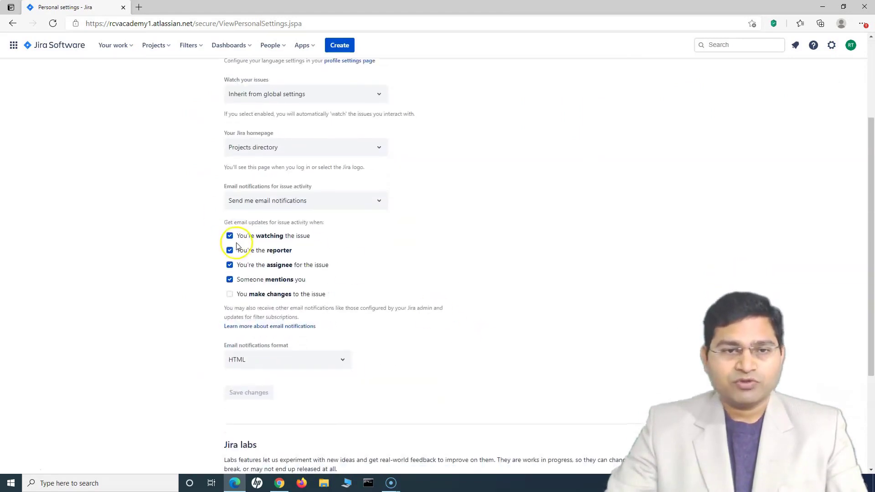
left_click_drag(224, 221, 333, 221)
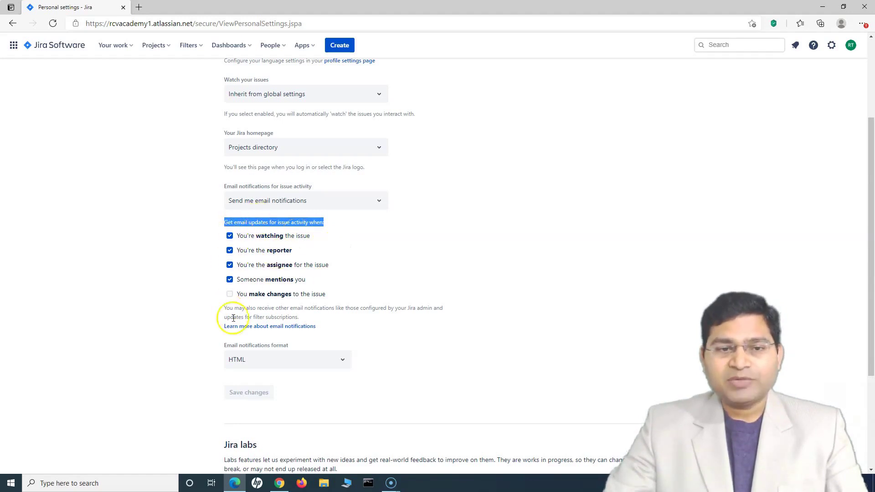
scroll(516, 360, "down", 3)
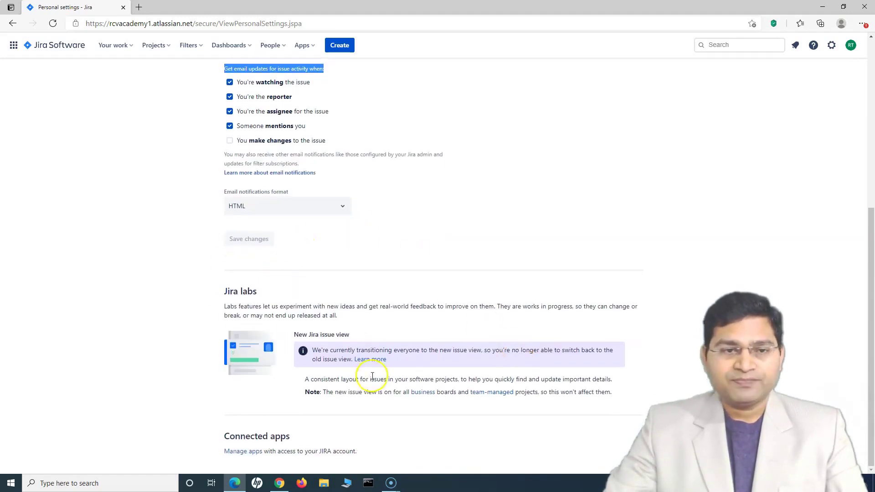
scroll(458, 363, "up", 5)
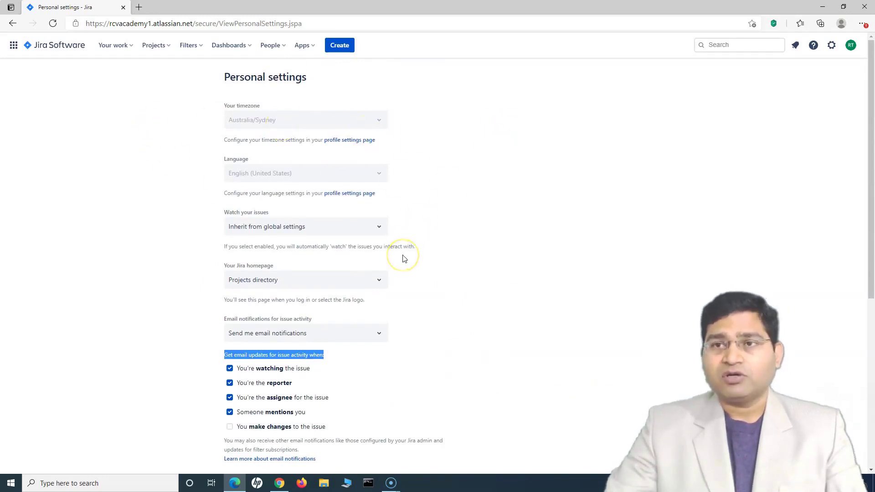
Reopen the RCV Recruitment (RR) board from Projects, then go to the user's profile page.
left_click(167, 51)
left_click(189, 126)
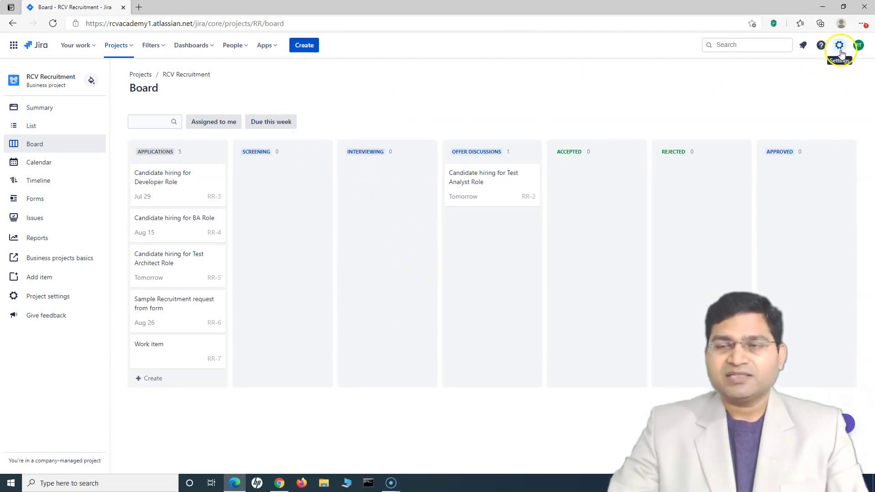
left_click(858, 47)
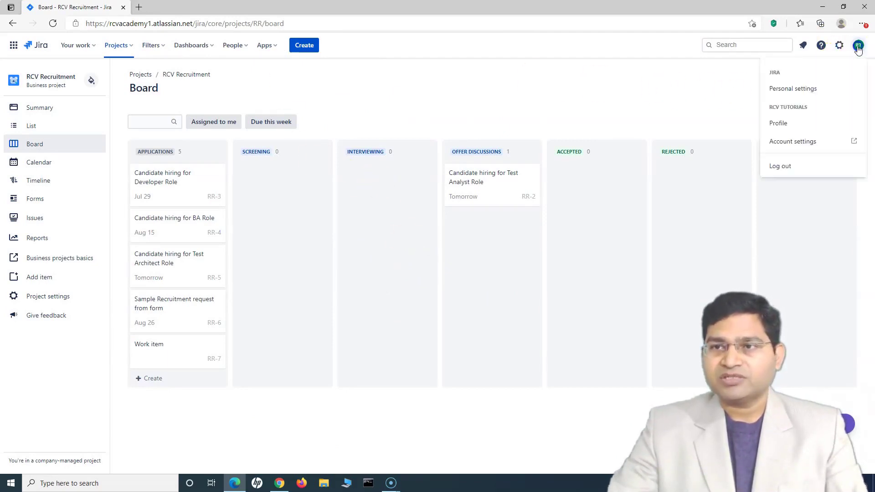
left_click(801, 123)
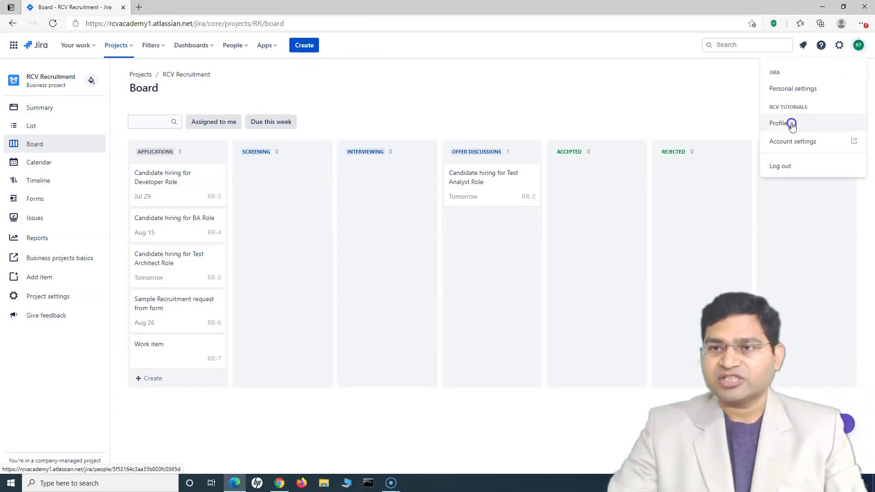
Open your profile page and start editing the QA Manager job title.
left_click(835, 85)
left_click(794, 123)
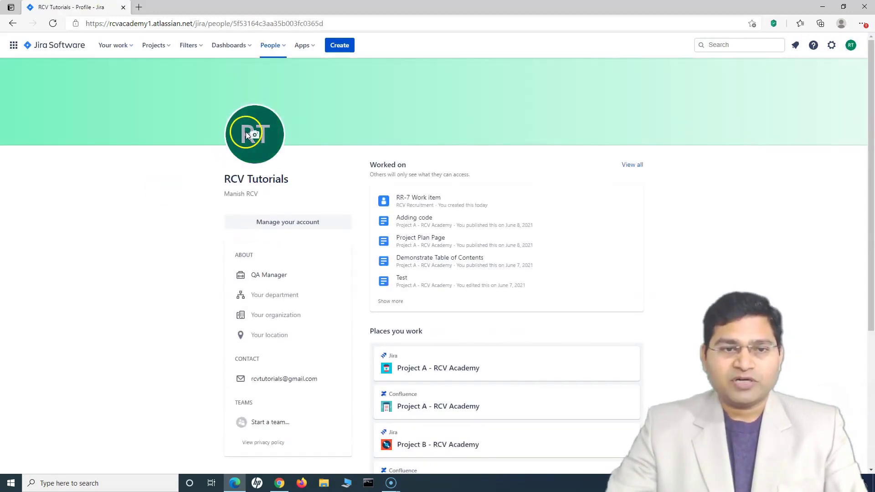
left_click(298, 275)
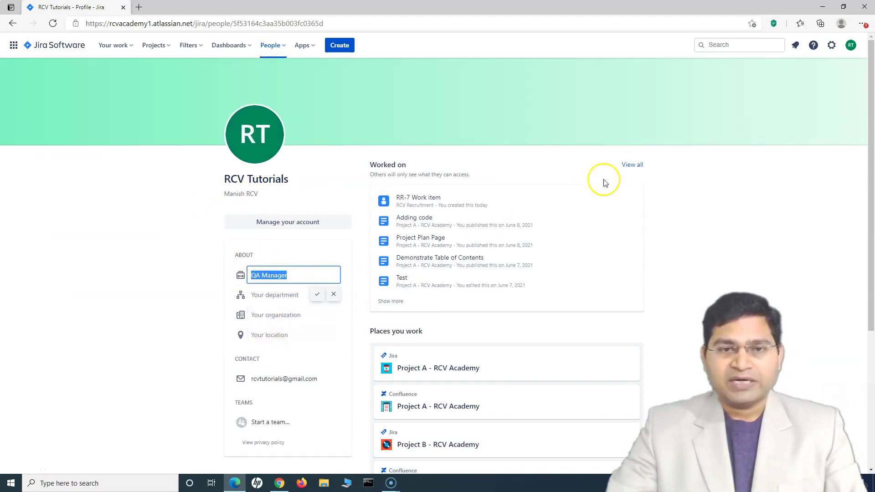
left_click(847, 47)
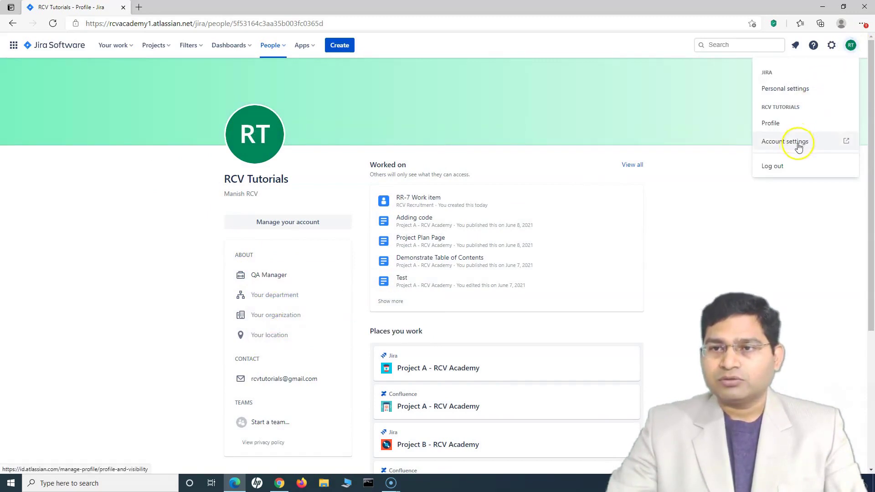
Go to Personal settings, then open Atlassian account settings in a new tab.
left_click(805, 92)
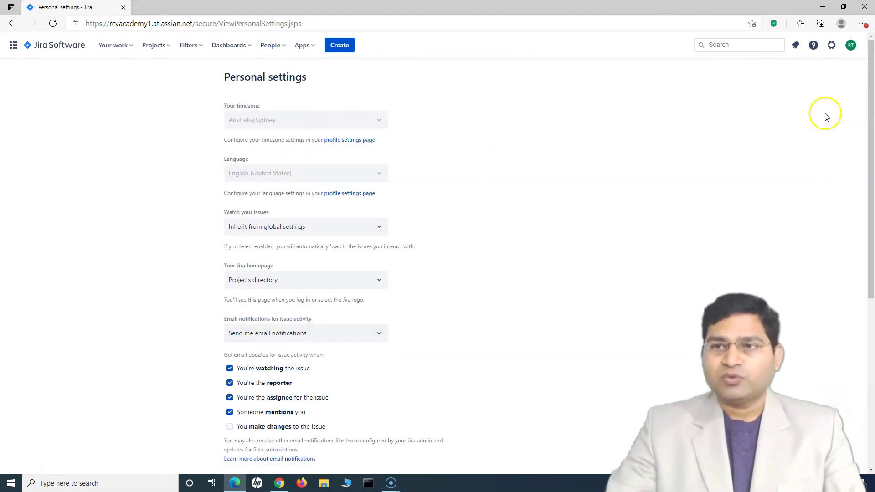
left_click(831, 45)
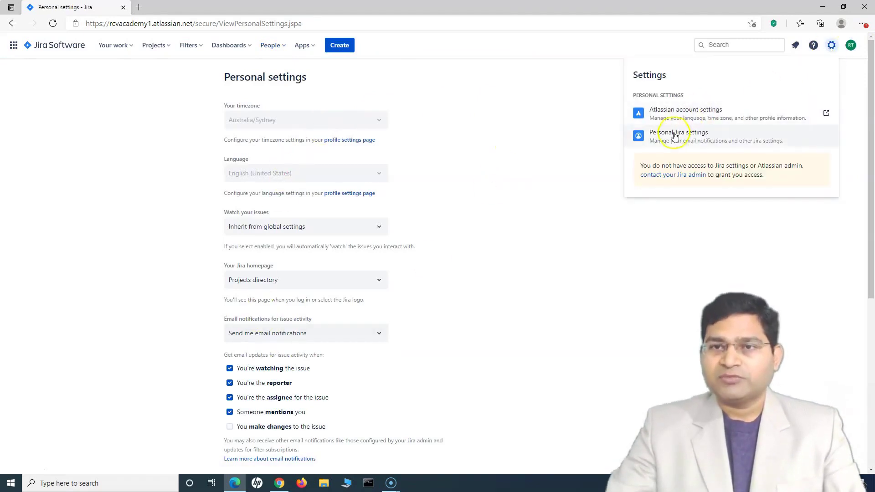
left_click(850, 45)
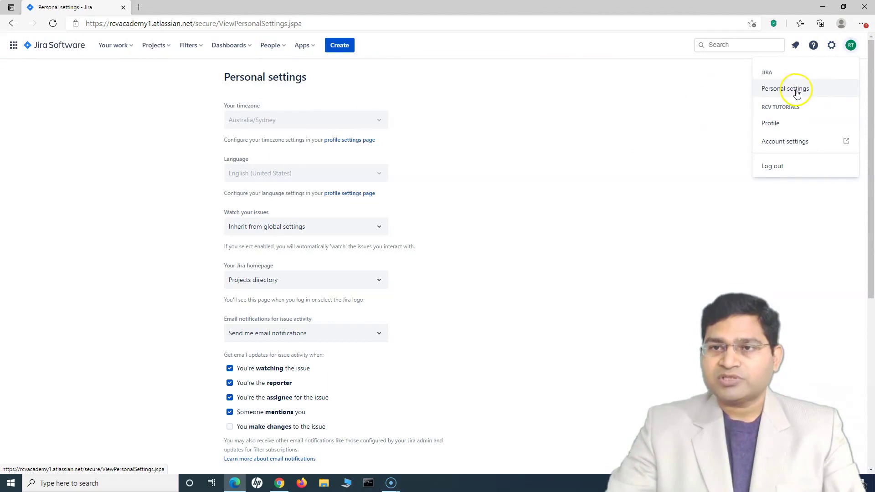
left_click(785, 144)
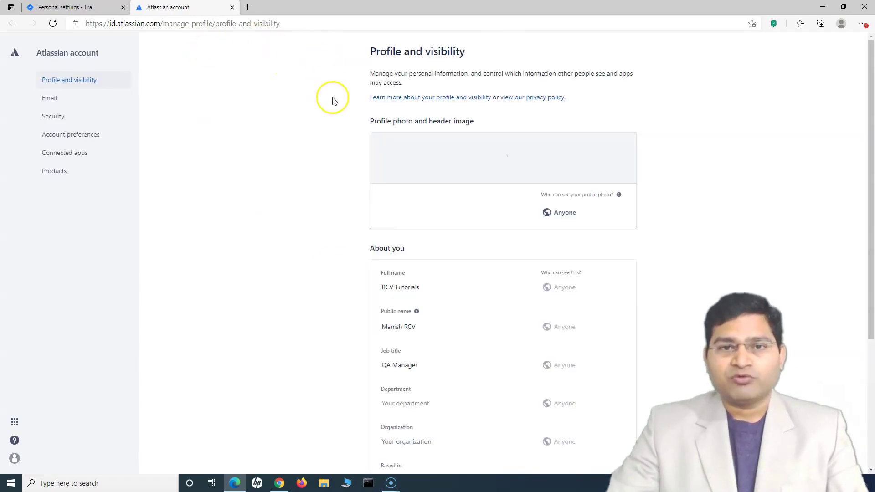
Look over the Atlassian account profile page, then return to Jira's Personal settings tab.
scroll(409, 309, "down", 3)
scroll(409, 309, "up", 3)
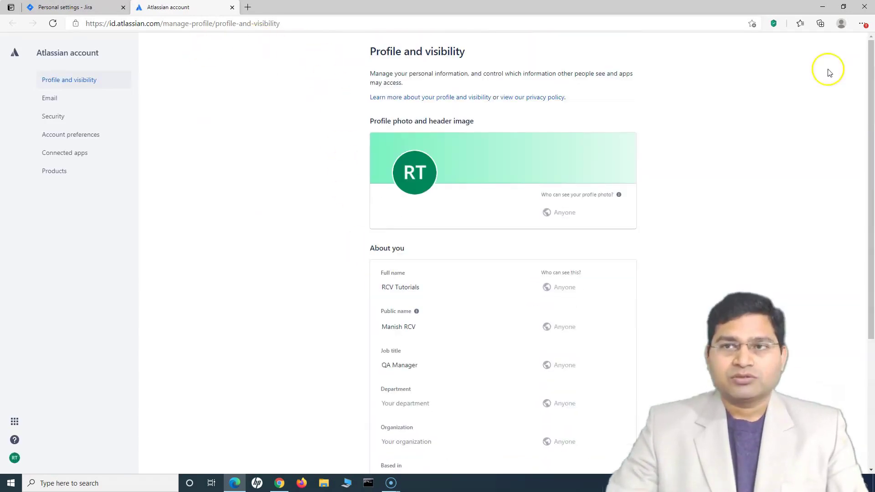
left_click(73, 7)
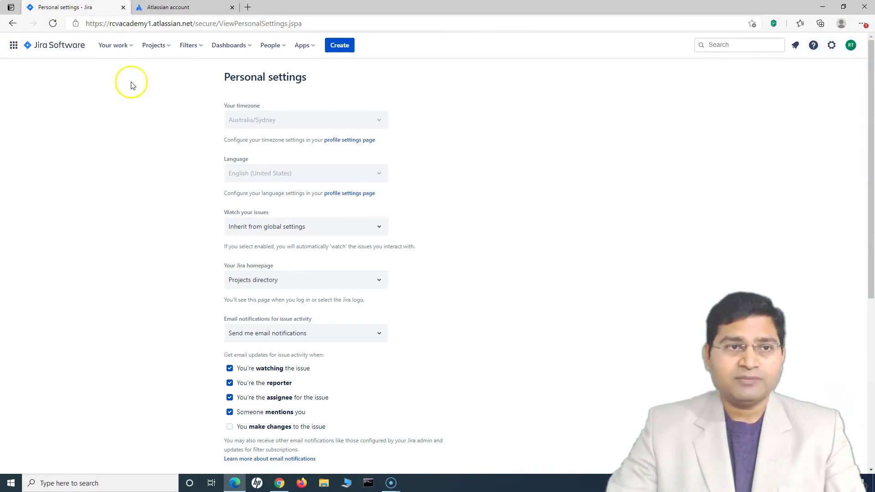
Open the RCV Recruitment board and move card RR-3 from Applications through Screening to Interviewing.
left_click(171, 45)
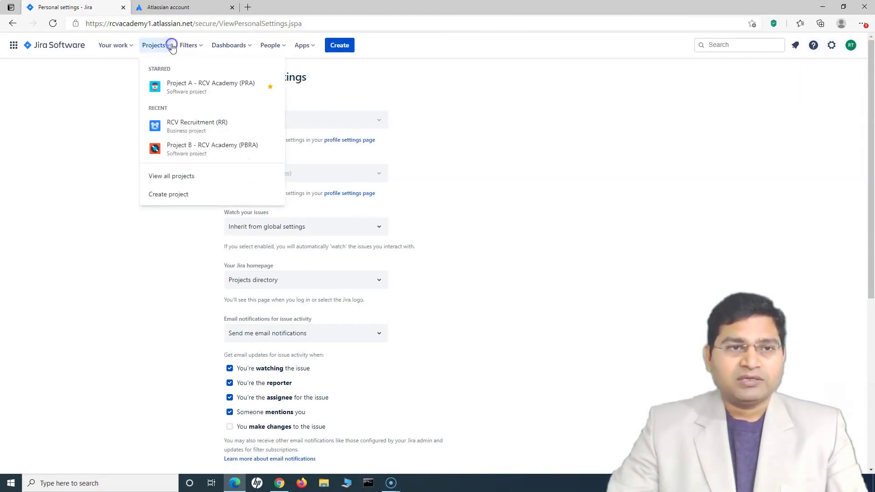
left_click(188, 129)
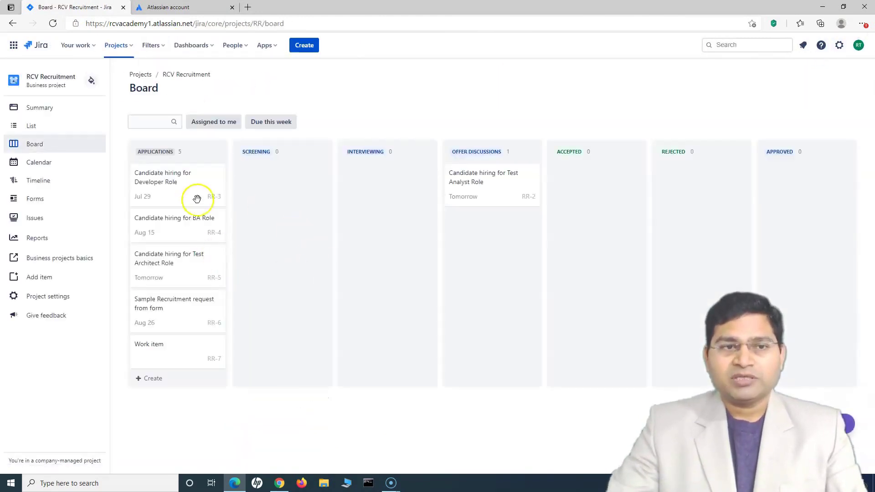
left_click_drag(166, 189, 269, 193)
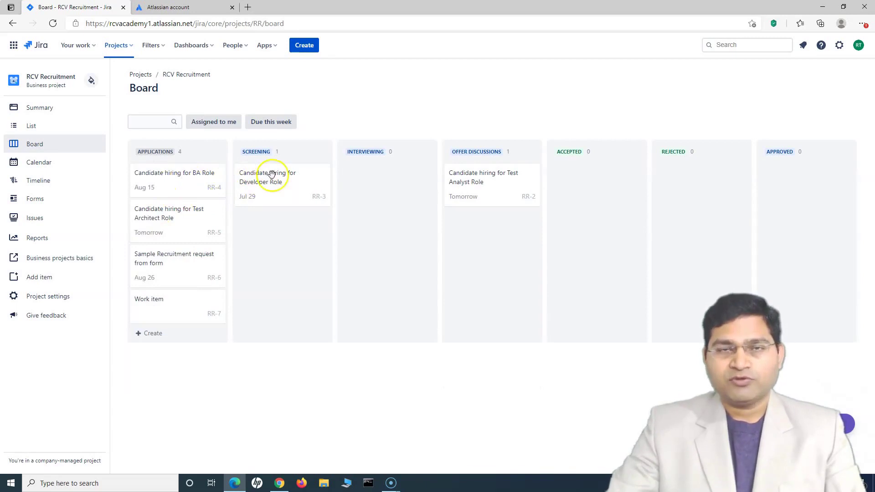
left_click_drag(265, 186, 369, 224)
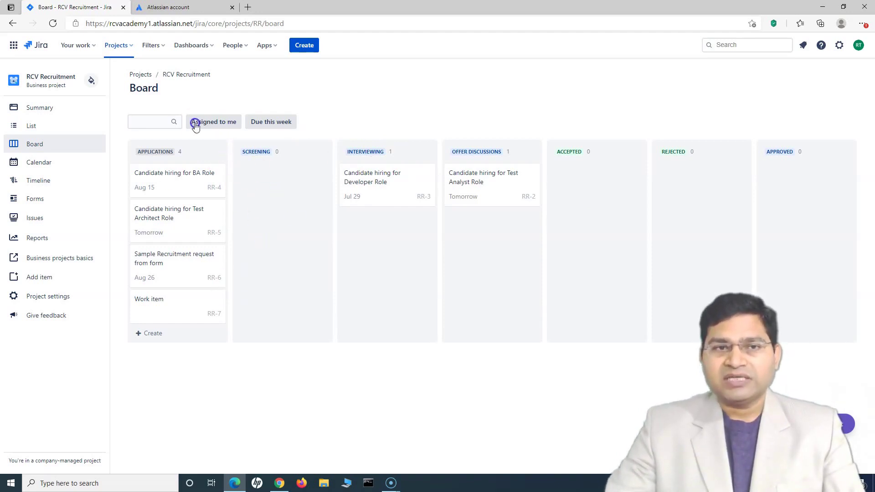
Apply the Assigned to me and Due this week quick filters, leaving every column empty.
left_click(217, 121)
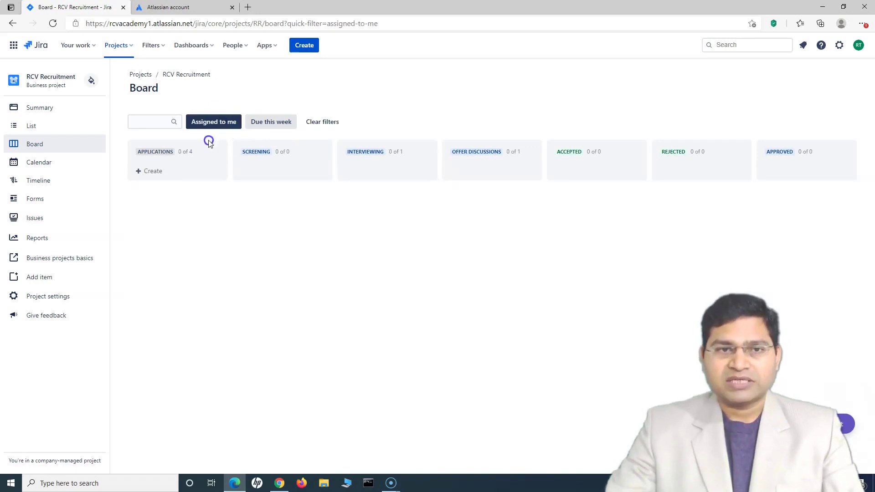
left_click(277, 122)
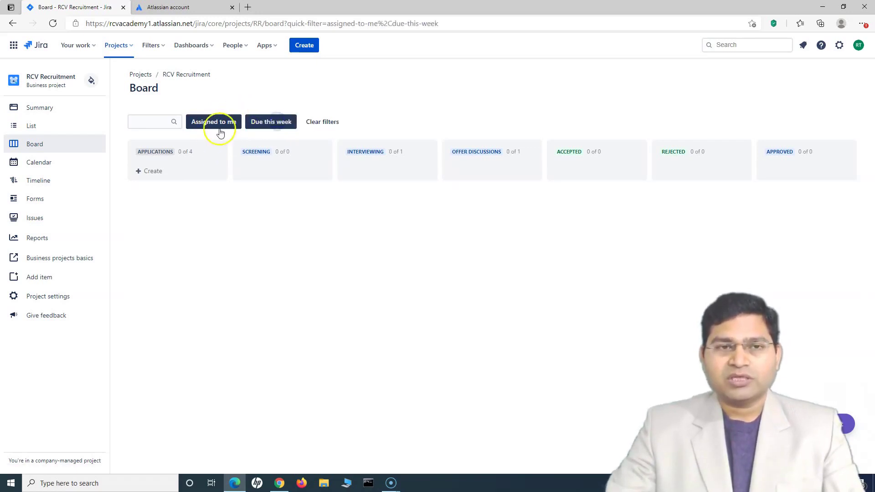